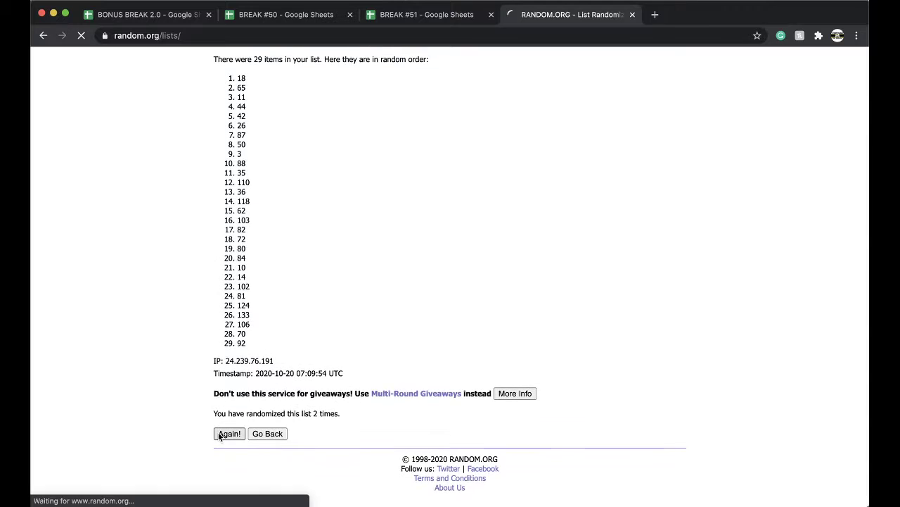
Finish reshuffling the number list and fill the cell of its first drawn number, 110, yellow on BREAK #51's #112 PREM PACK FB sheet.
click(224, 433)
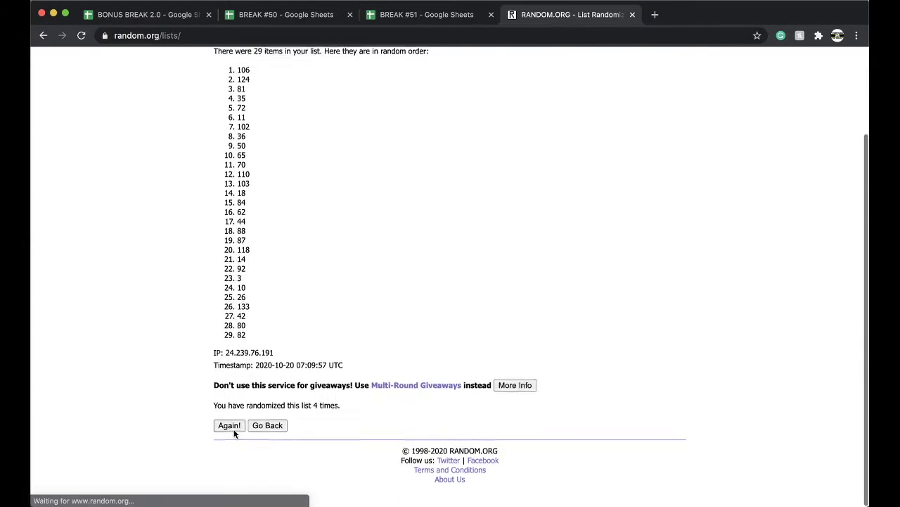
click(228, 435)
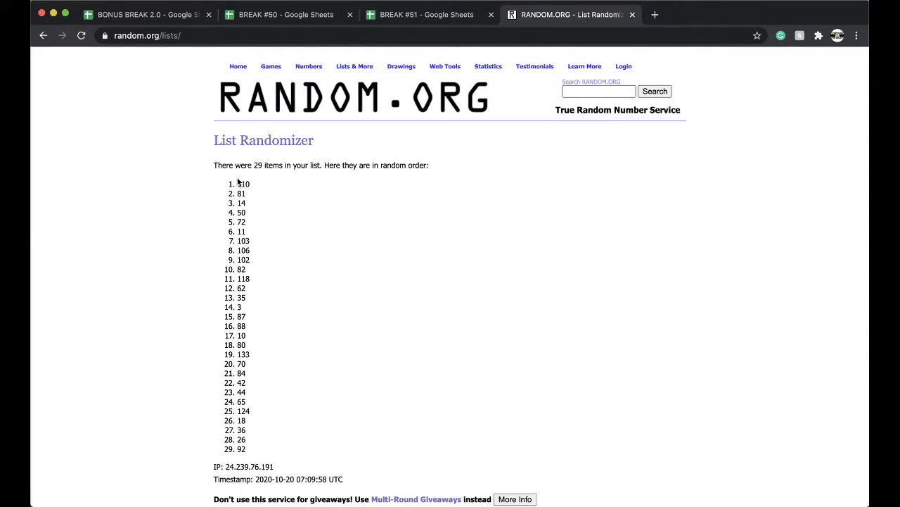
click(438, 14)
scroll(499, 255, down, 5)
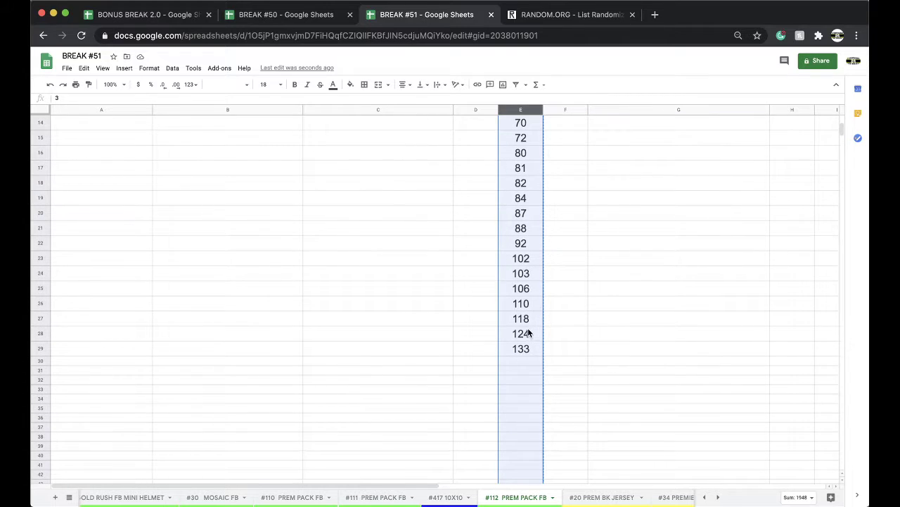
click(524, 307)
click(350, 84)
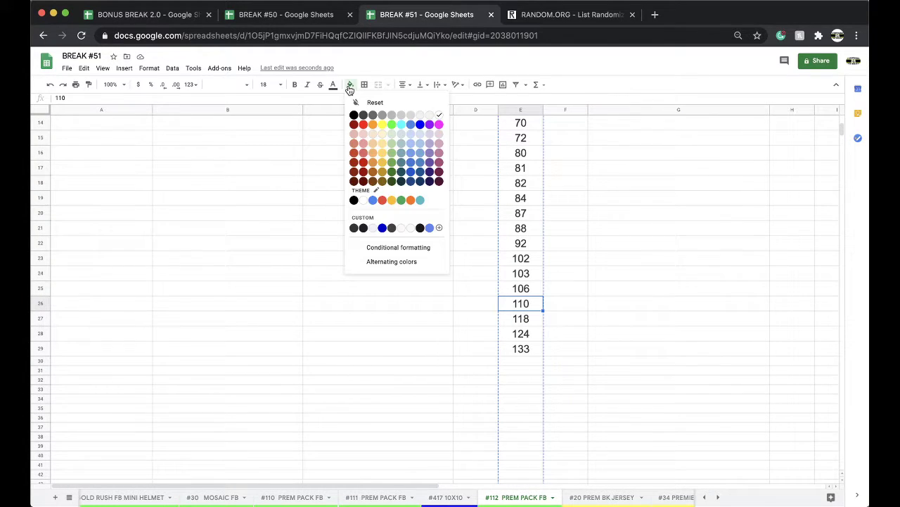
click(380, 122)
Duplicate the #112 PREM PACK FB sheet and rename the copy #113 PREM PACK FB.
right_click(503, 501)
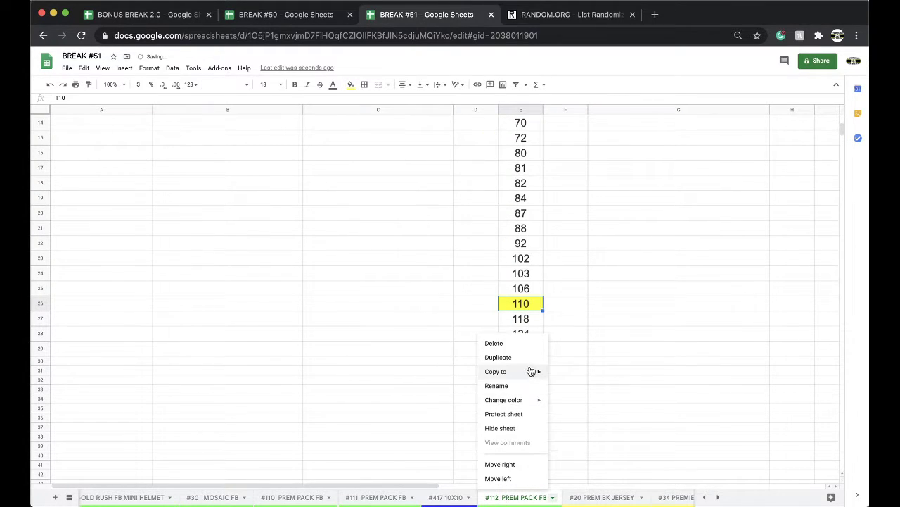
click(498, 356)
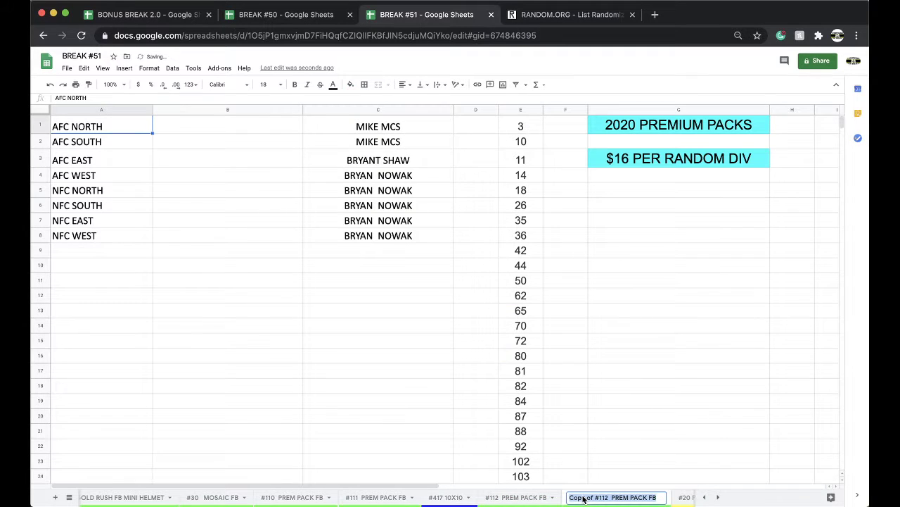
drag(612, 498, 570, 498)
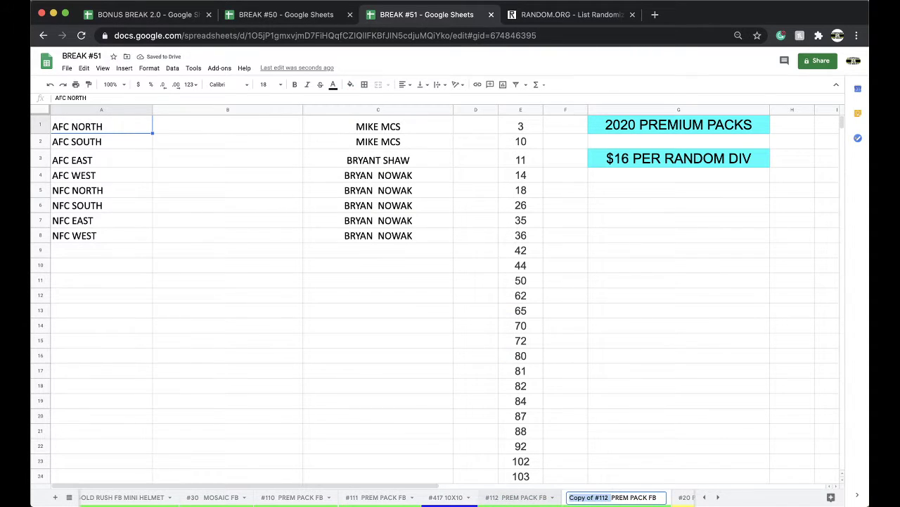
text(#113)
click(605, 427)
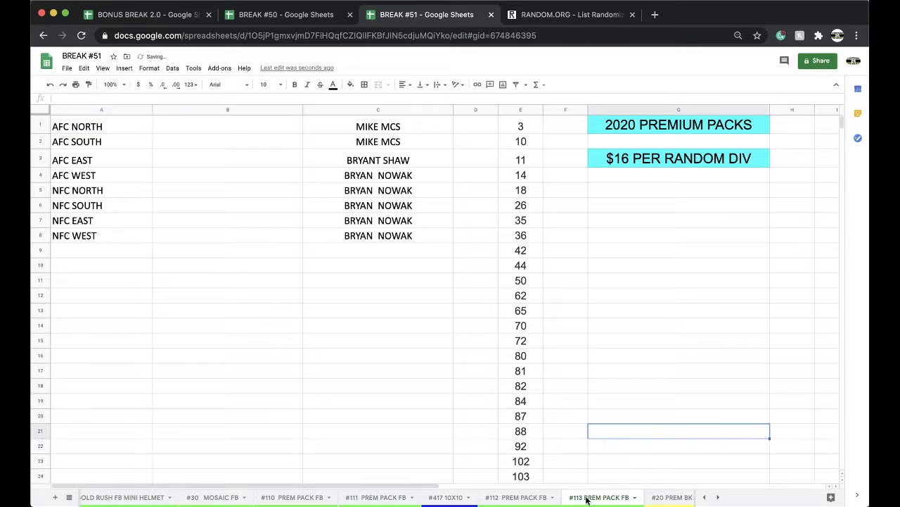
Change the #113 PREM PACK FB sheet's tab color to yellow and clear the participant names from column C.
right_click(598, 497)
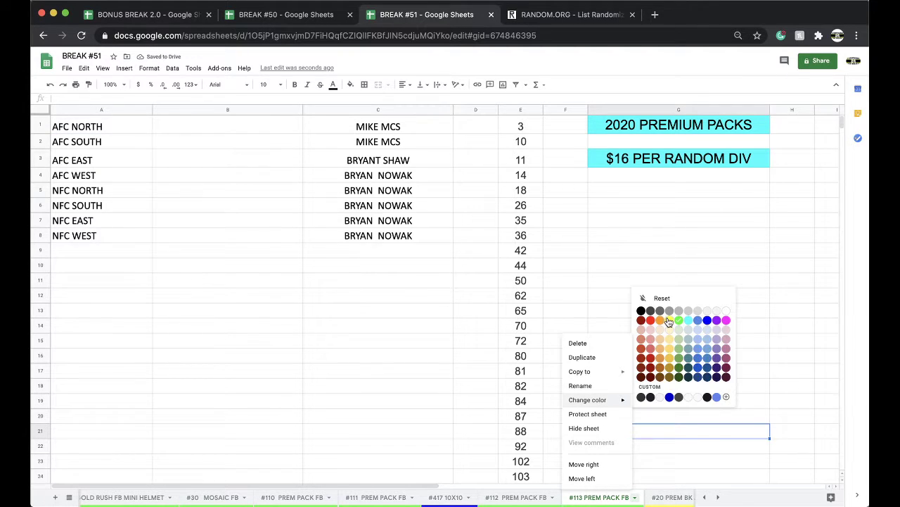
click(492, 171)
click(408, 110)
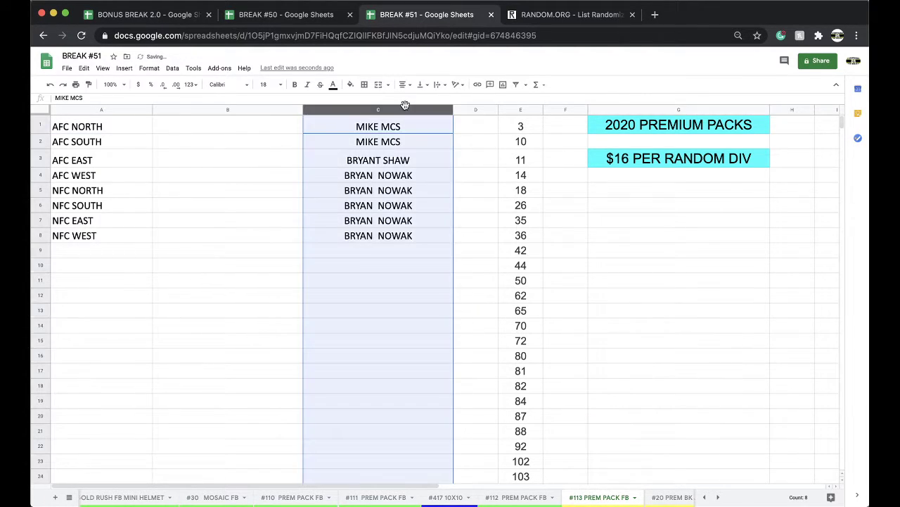
key(Delete)
Delete row 26, which holds the drawn number 110, from the #113 PREM PACK FB sheet.
click(524, 497)
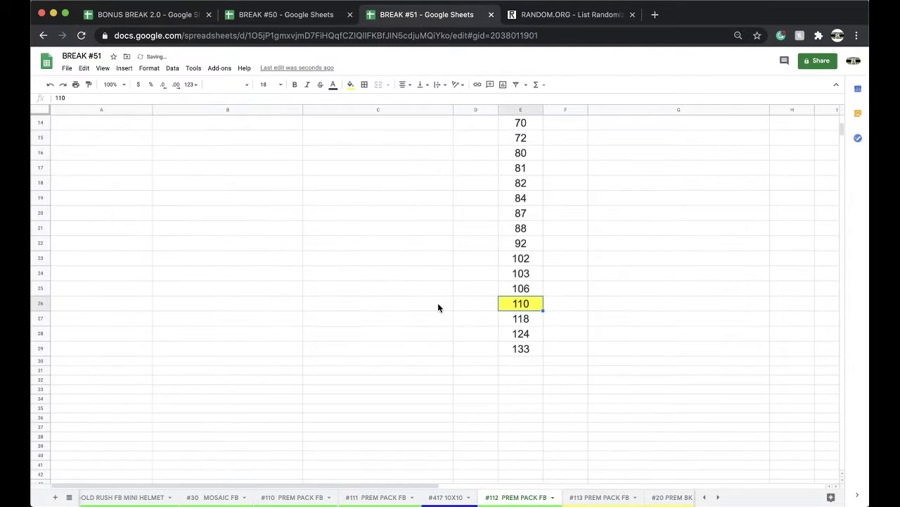
click(599, 496)
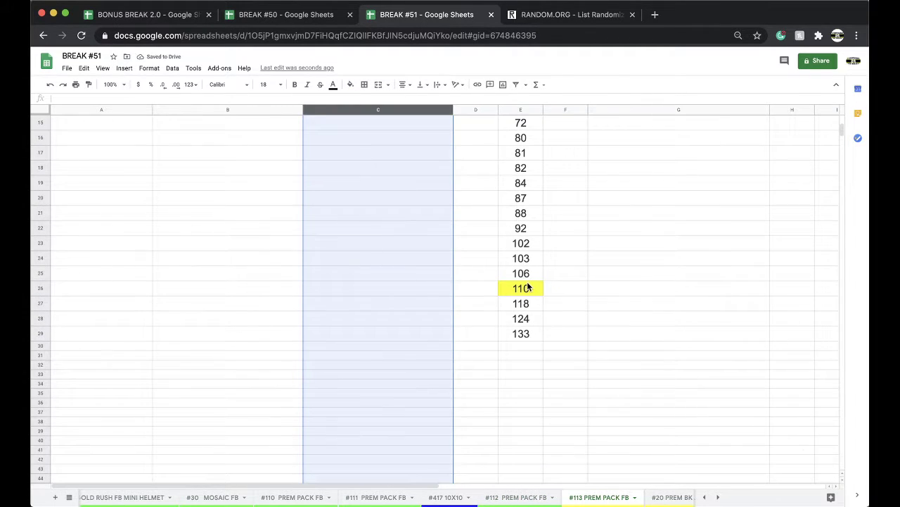
right_click(529, 289)
click(553, 322)
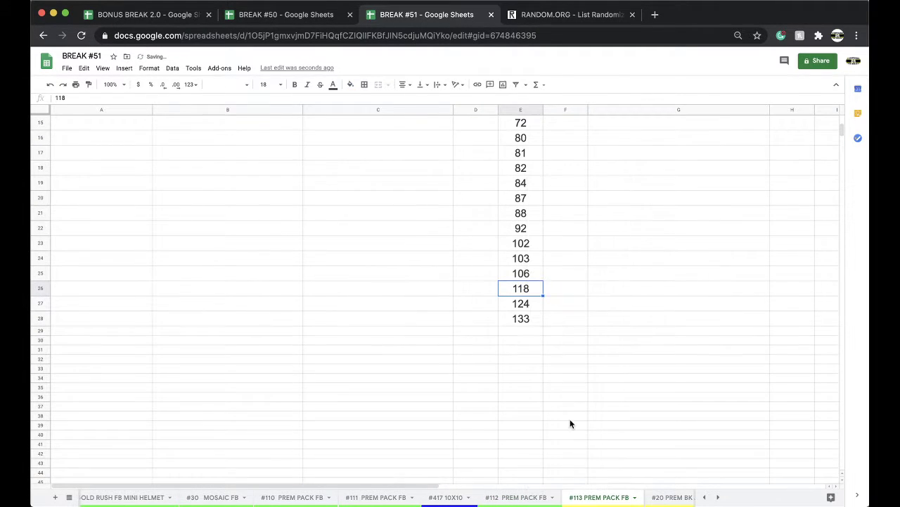
Copy the participant names in column C of #112 PREM PACK FB into a fresh RANDOM.ORG list randomizer form.
click(538, 498)
scroll(446, 309, up, 5)
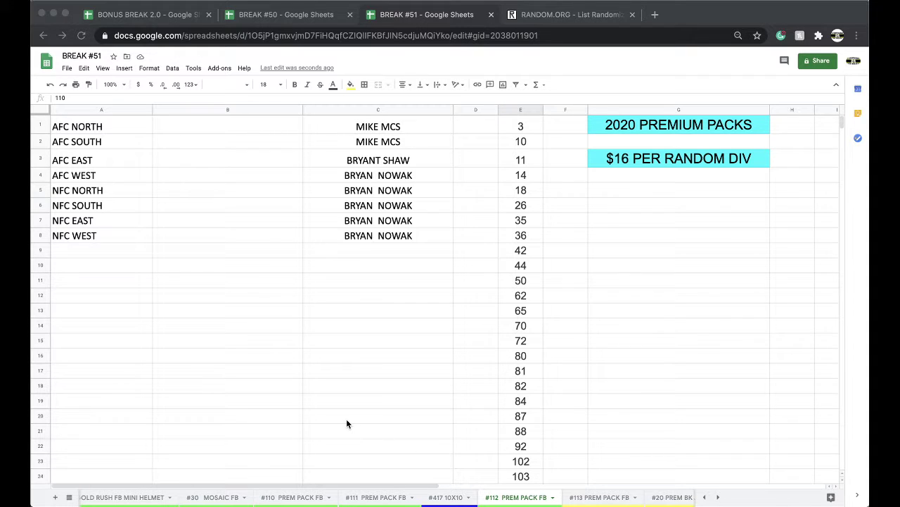
scroll(369, 386, down, 4)
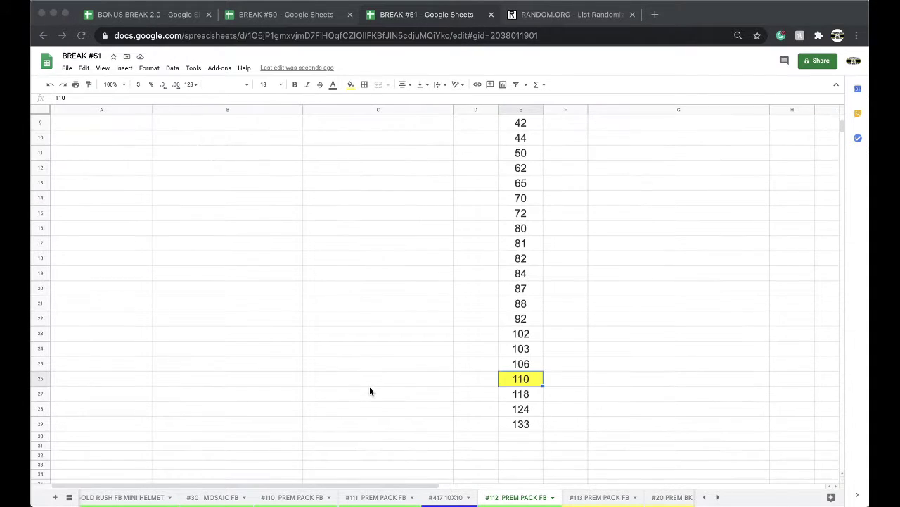
scroll(379, 337, up, 4)
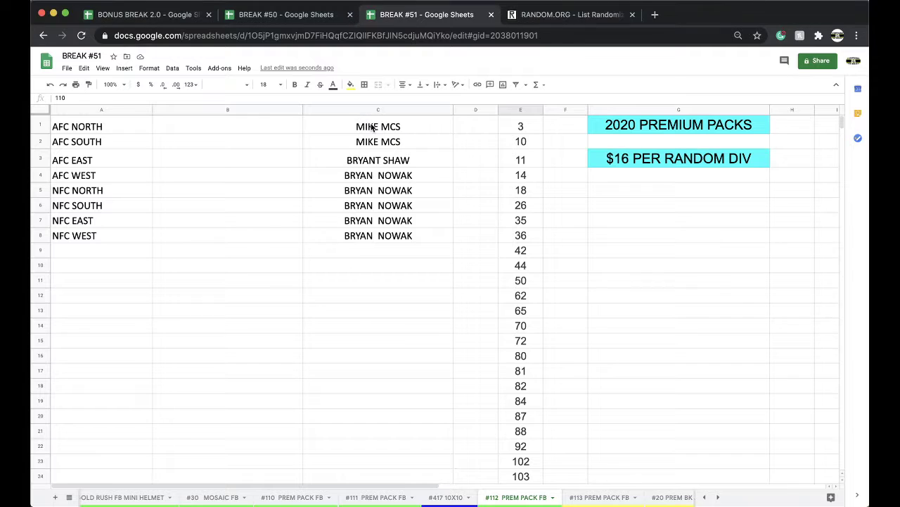
drag(372, 128, 371, 143)
click(370, 161)
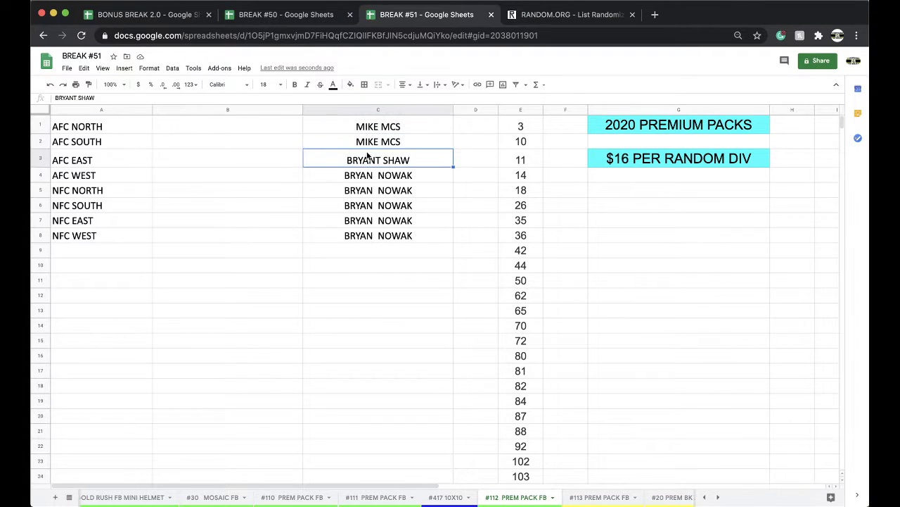
click(360, 110)
click(567, 21)
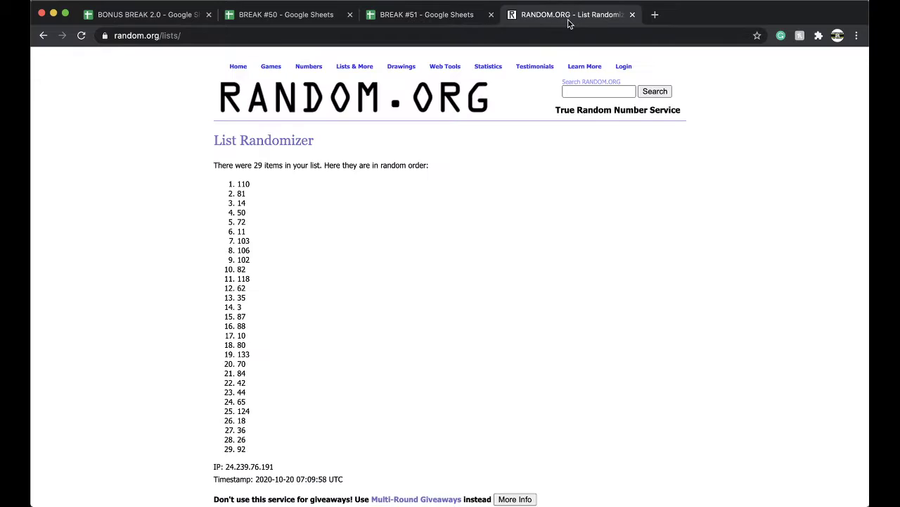
click(546, 33)
key(Return)
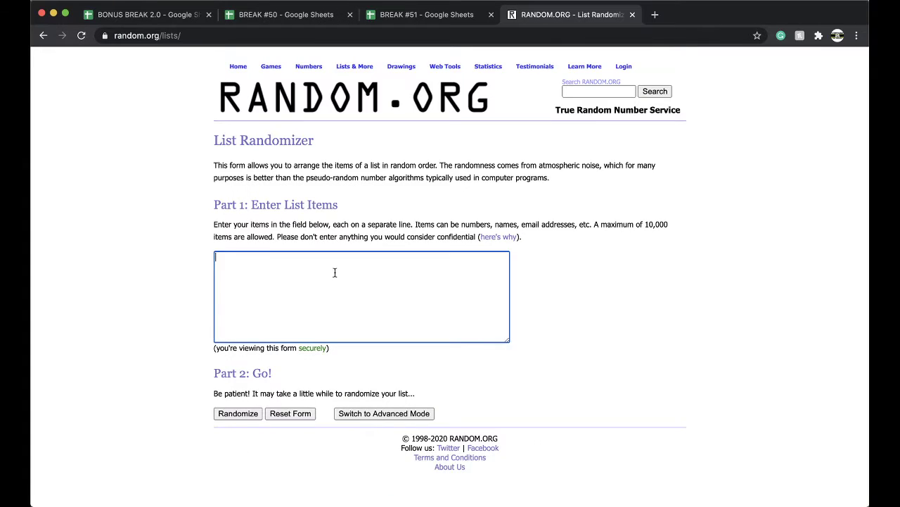
Randomize the participant list five times.
click(246, 416)
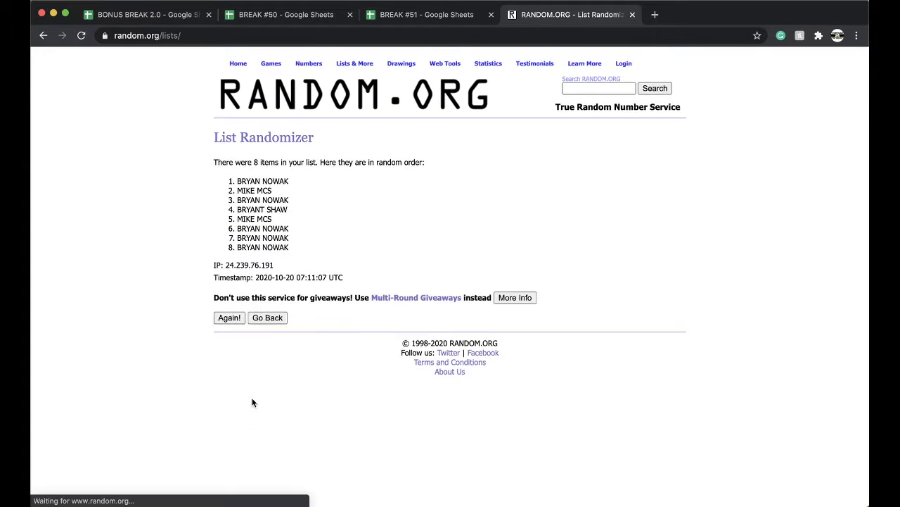
click(226, 324)
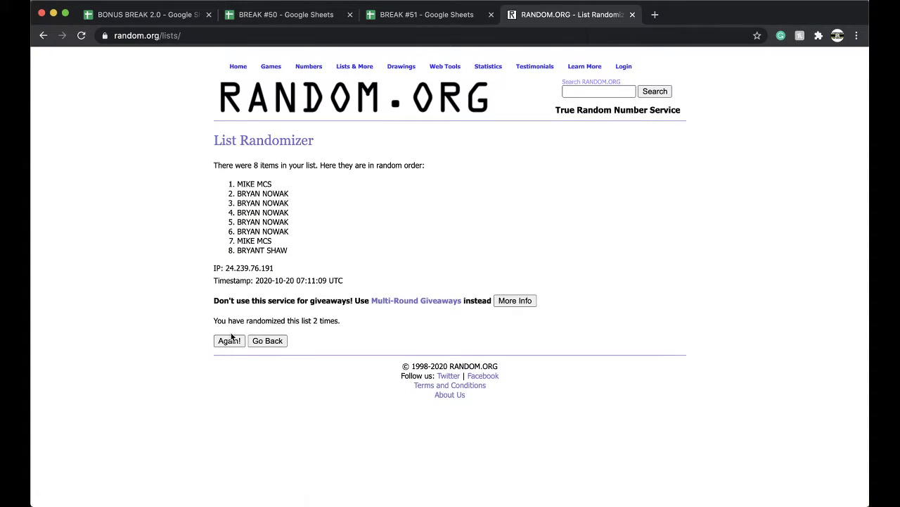
click(228, 343)
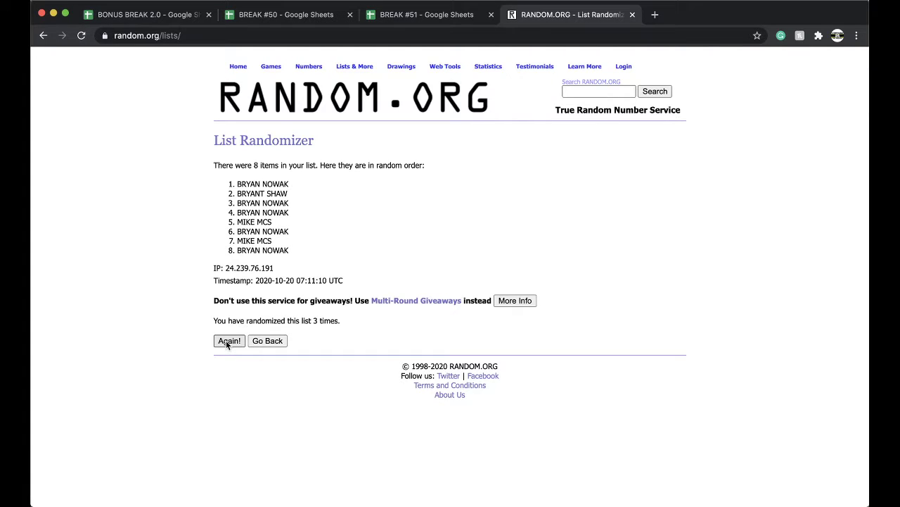
click(227, 343)
click(228, 343)
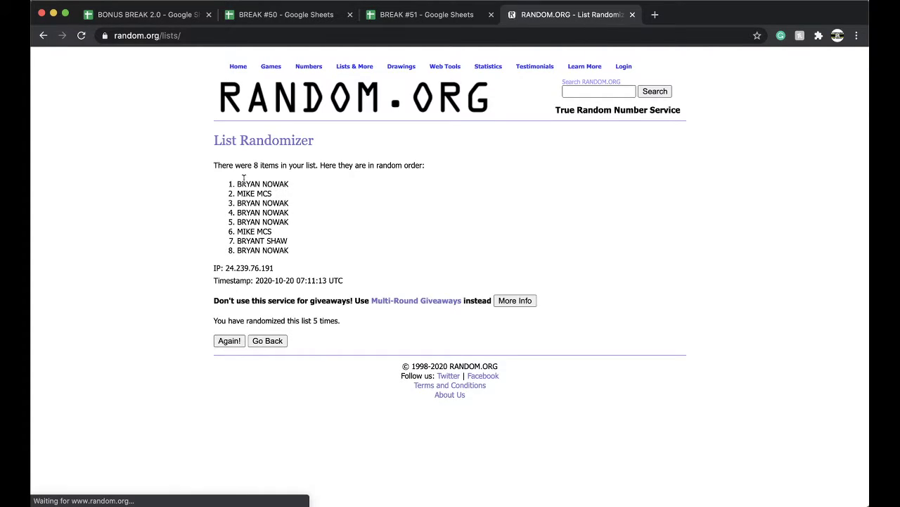
Copy the eight randomized names into column B of the #112 PREM PACK FB sheet in BREAK #51, starting at B1.
drag(237, 183, 315, 250)
key(ctrl+c)
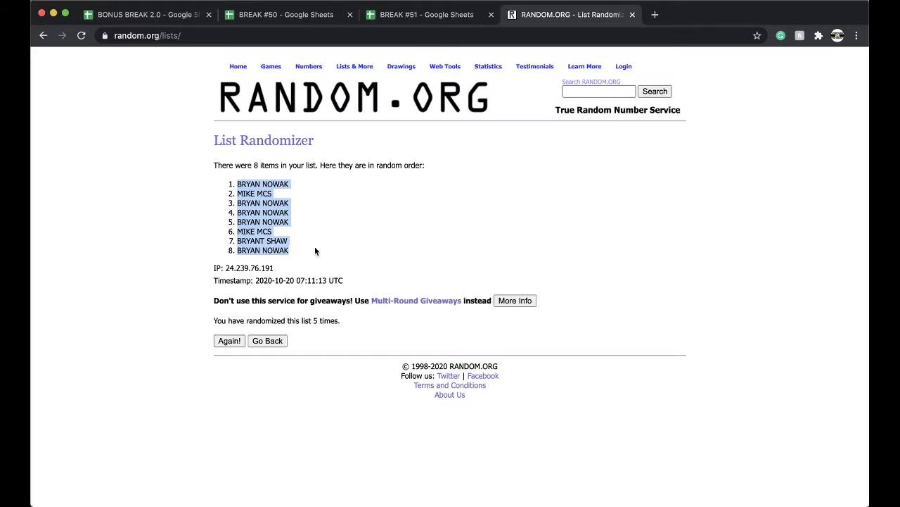
click(422, 14)
click(260, 134)
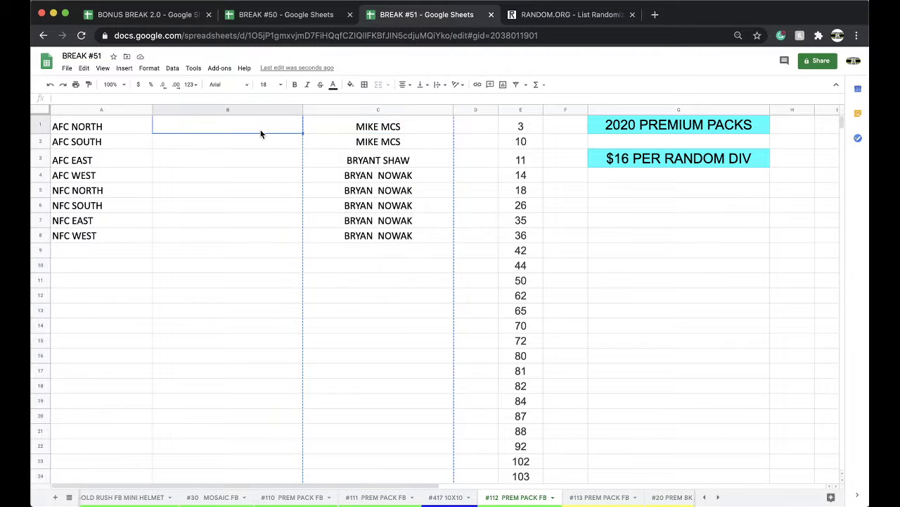
key(ctrl+v)
Set the font size of the pasted names in B1:B8 to 18.
click(265, 85)
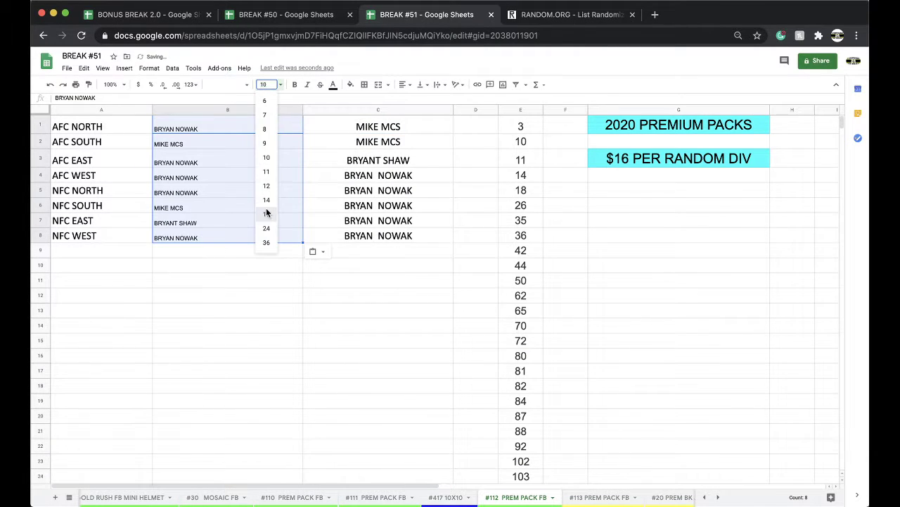
click(267, 213)
click(232, 257)
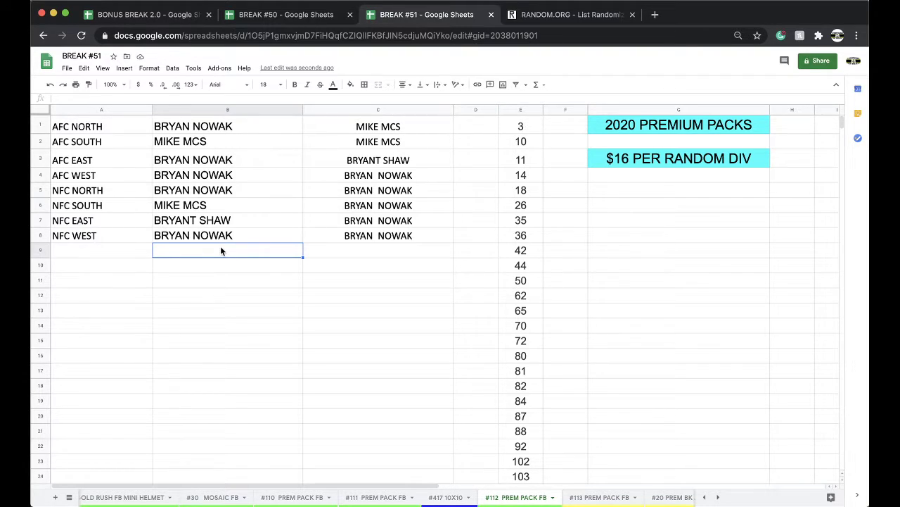
Review the names assigned to NFC North, NFC East and NFC West in column B.
click(198, 197)
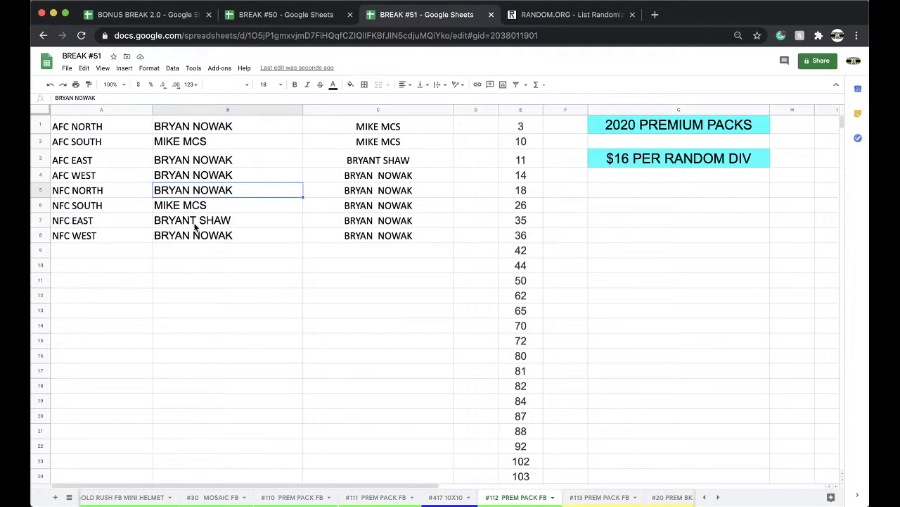
click(195, 221)
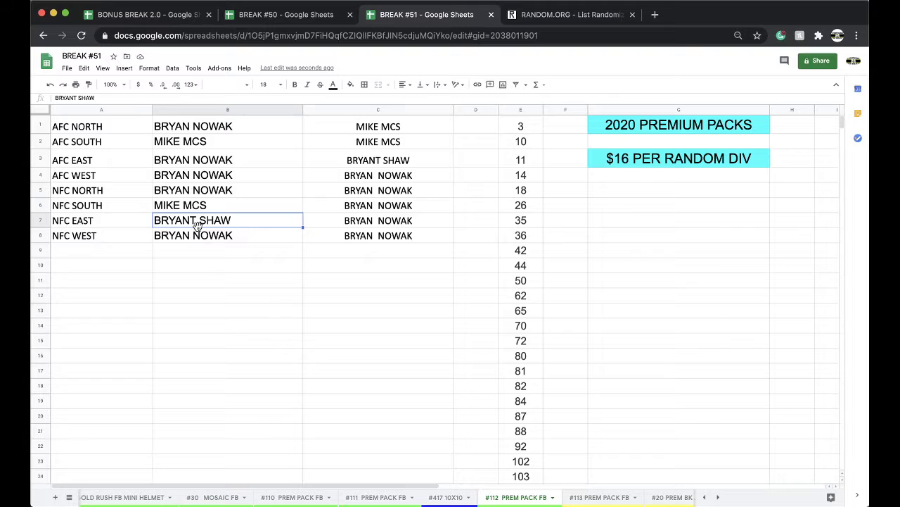
click(201, 239)
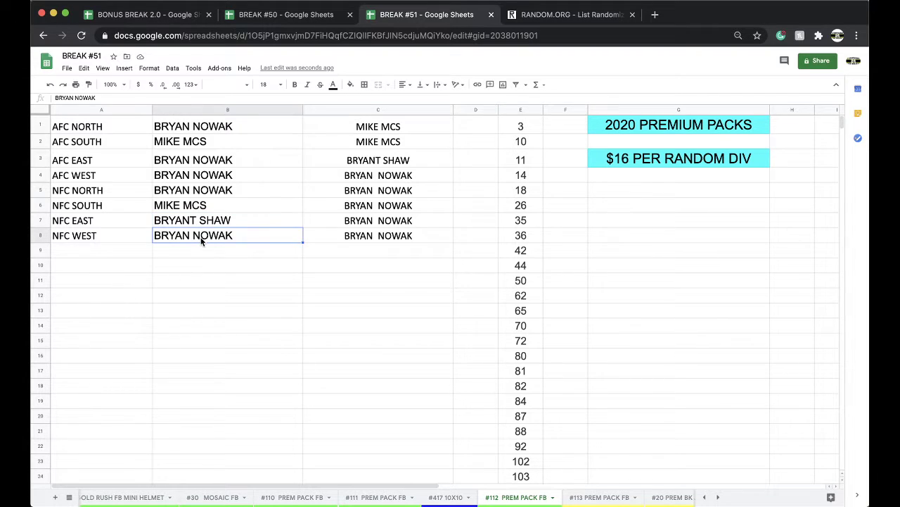